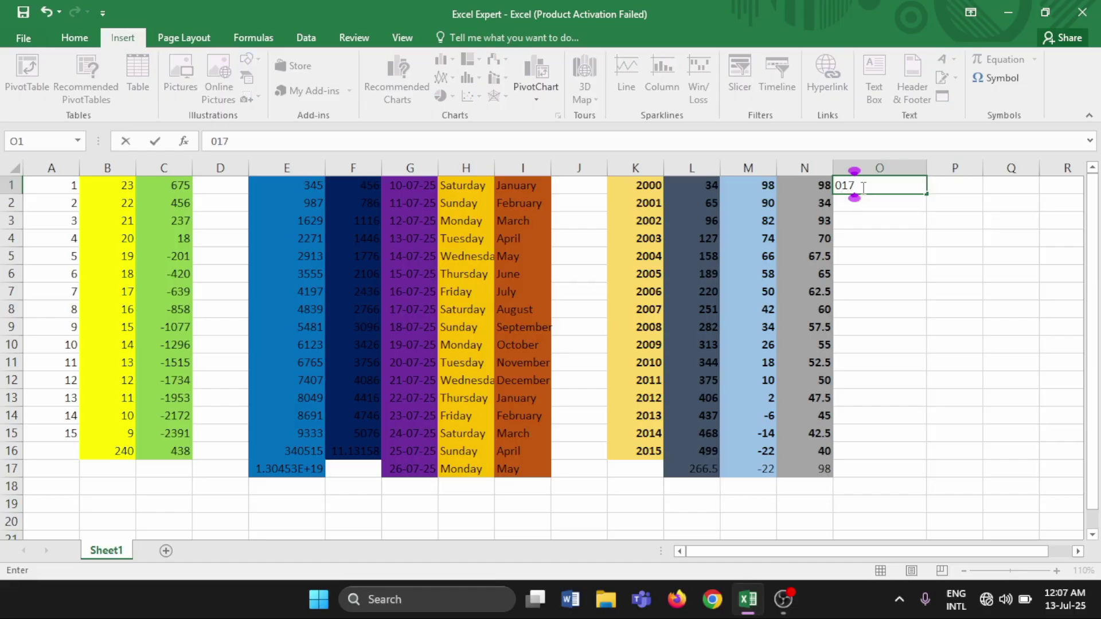
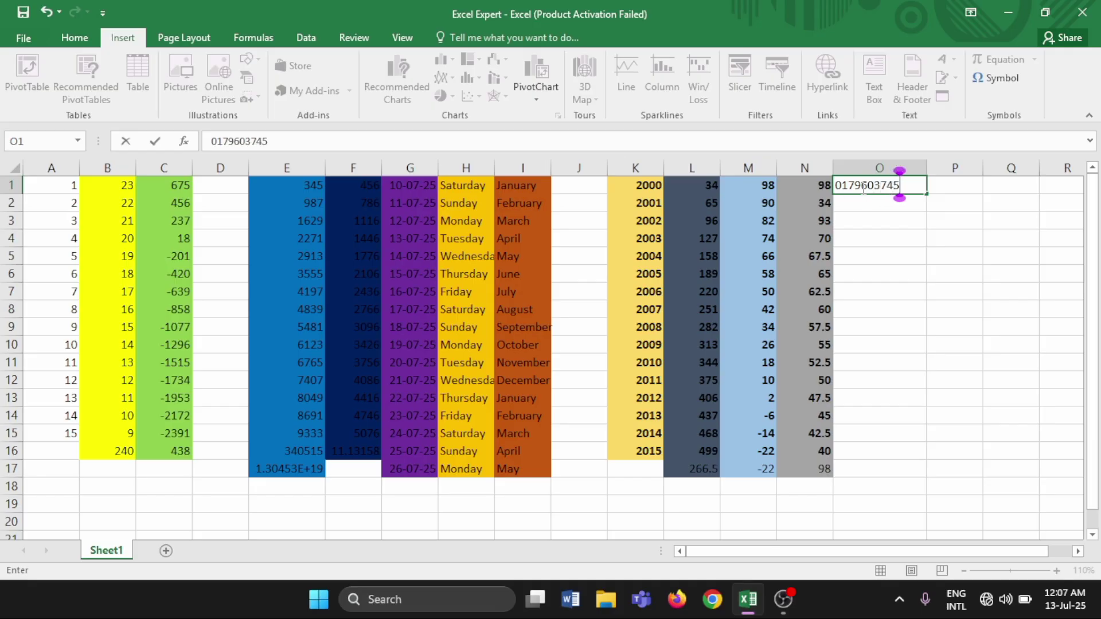
Enter a 10-digit phone number into cell O1, correcting one mistyped digit
{"action": "key", "text": "Return"}
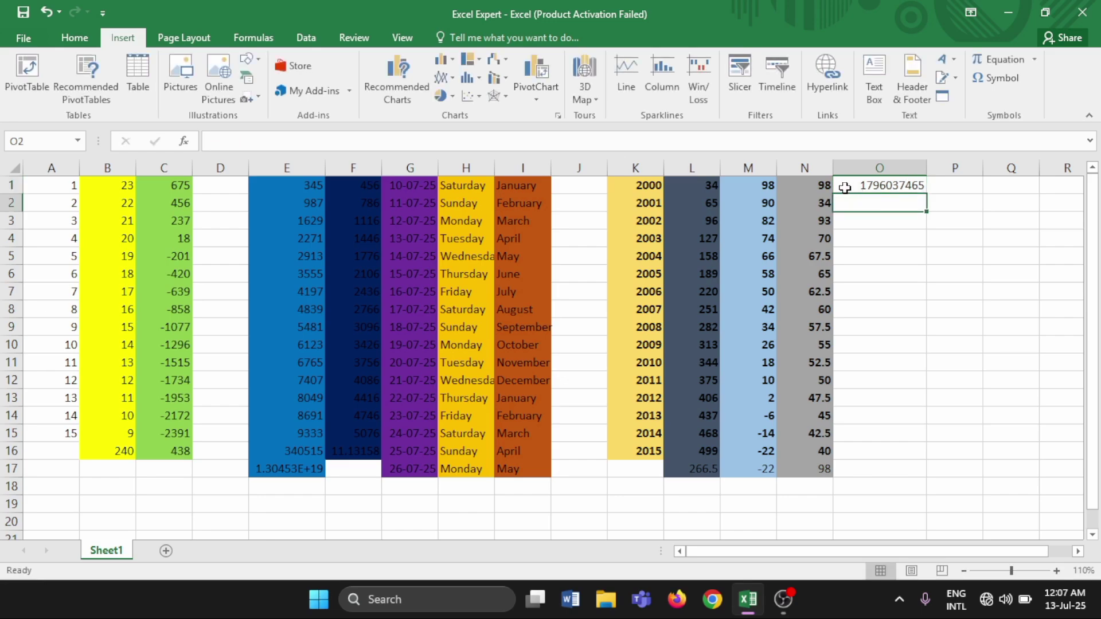
{"action": "left_click", "coordinate": [846, 188]}
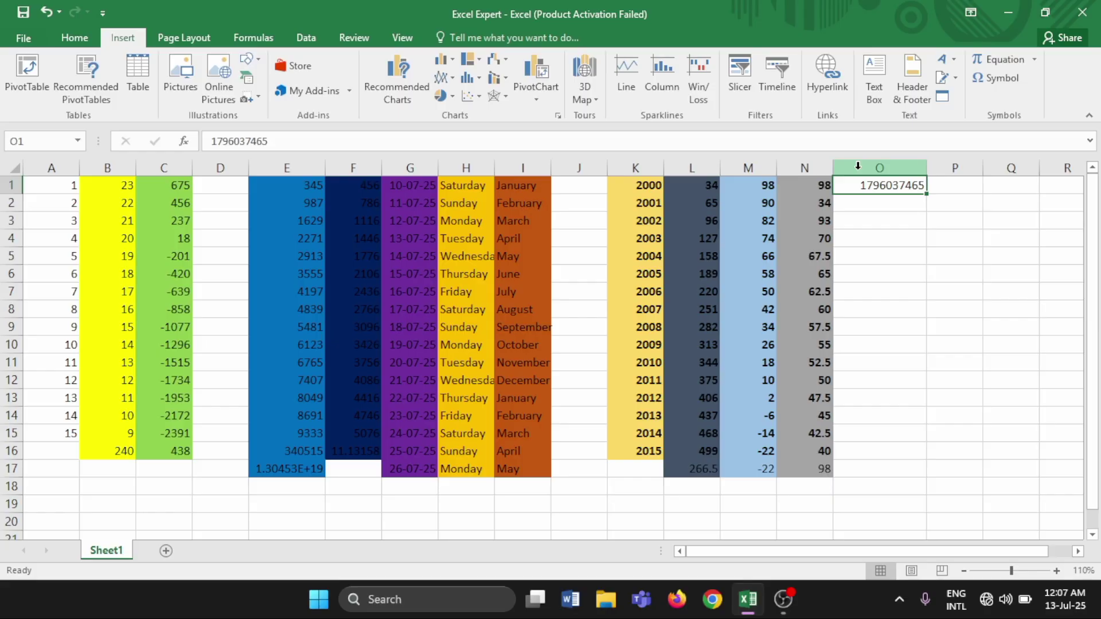
Apply the Text number format to the whole of column O through Format Cells
{"action": "right_click", "coordinate": [858, 166]}
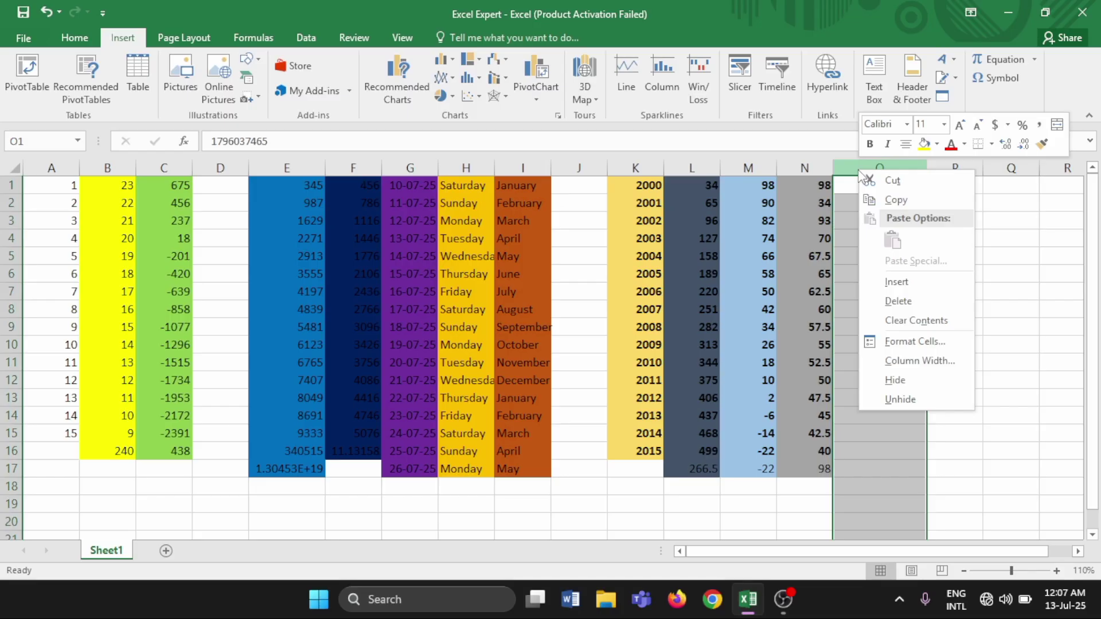
{"action": "left_click", "coordinate": [914, 344]}
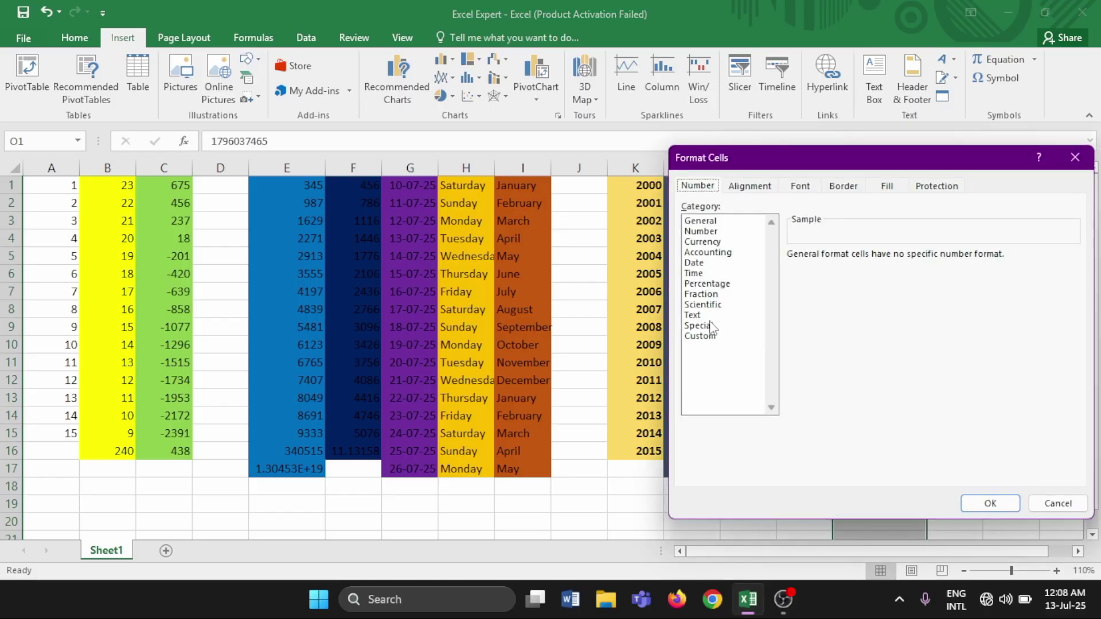
{"action": "left_click", "coordinate": [691, 316]}
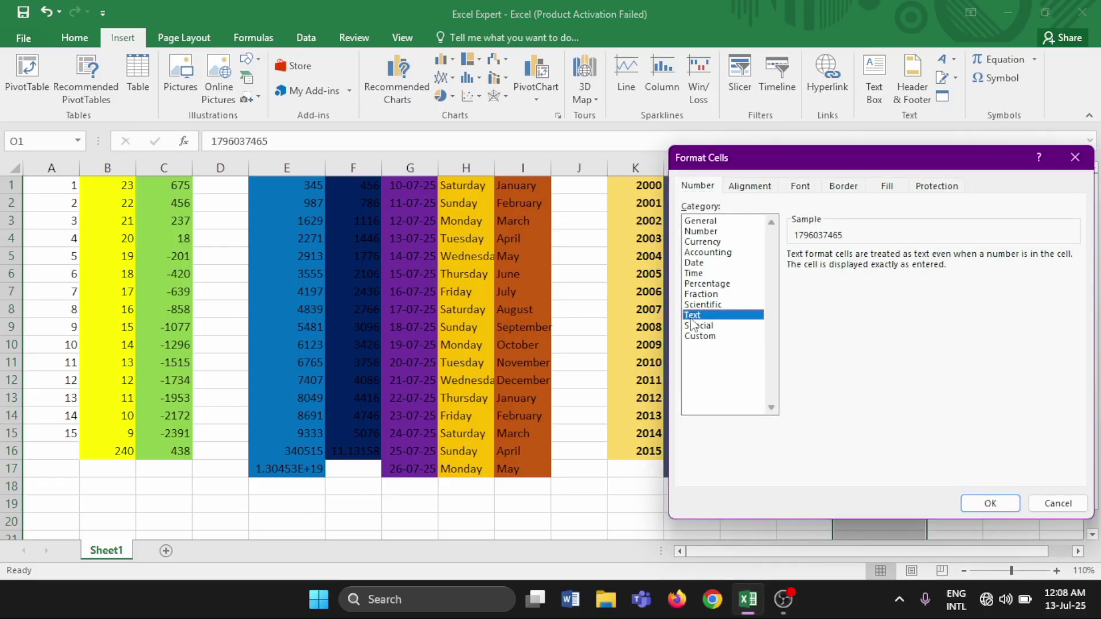
{"action": "left_click", "coordinate": [992, 505]}
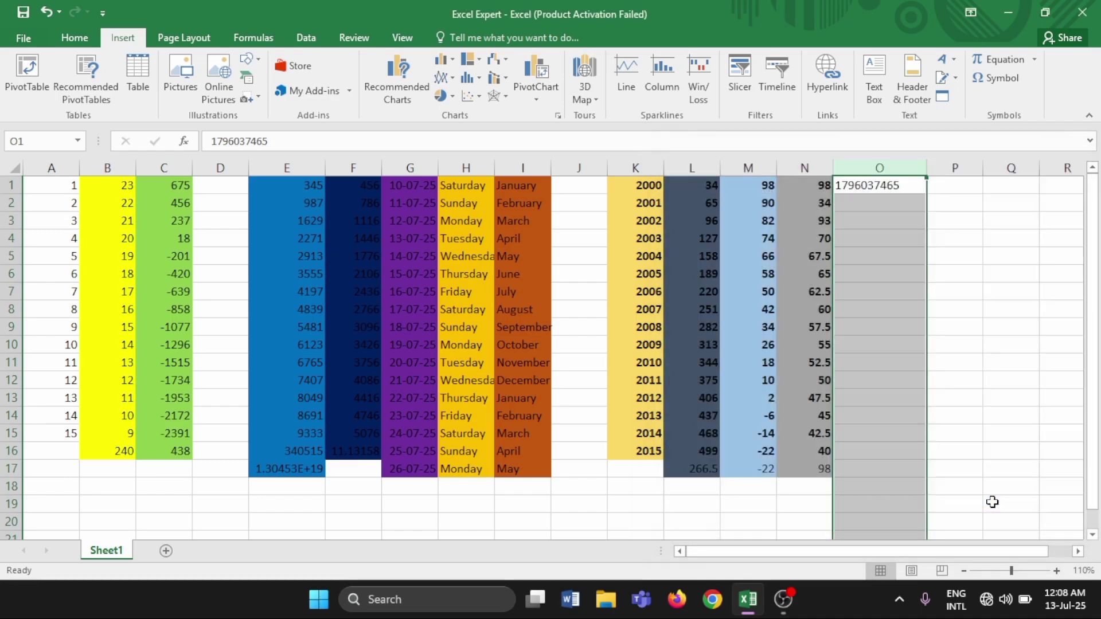
{"action": "left_click", "coordinate": [854, 203]}
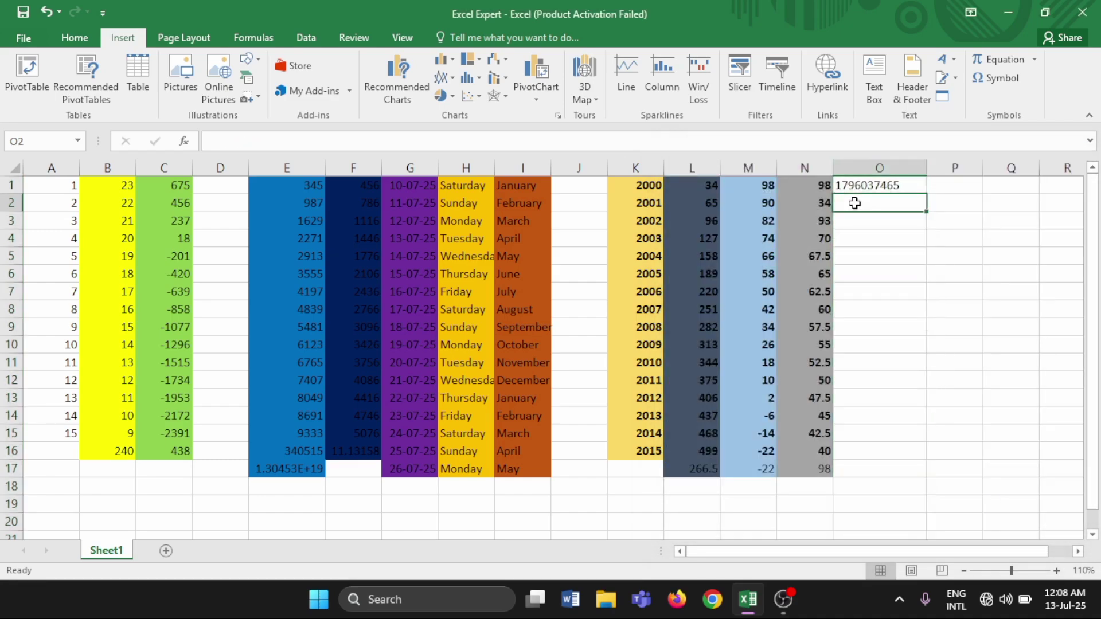
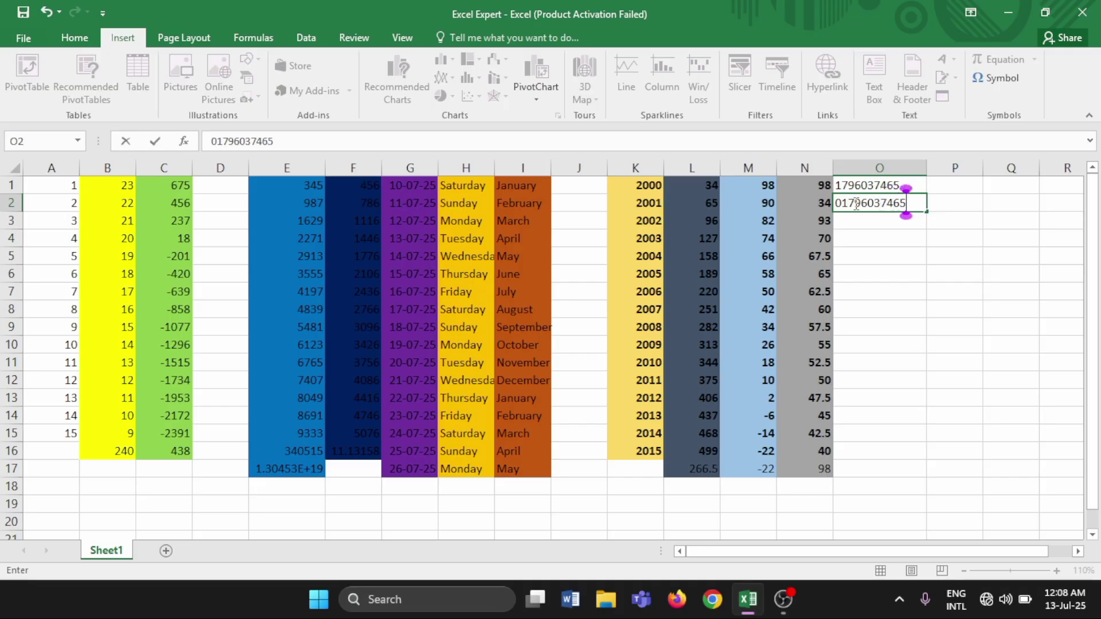
Enter the phone number with its leading zero in O2, and add the missing leading 0 to O1
{"action": "key", "text": "Return"}
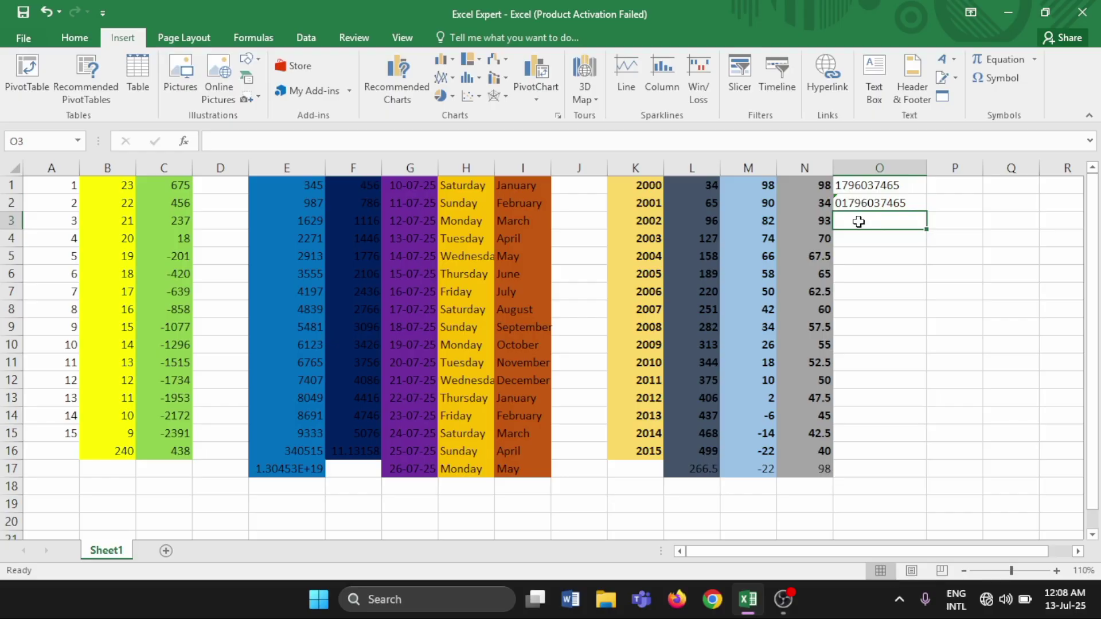
{"action": "left_click", "coordinate": [838, 185]}
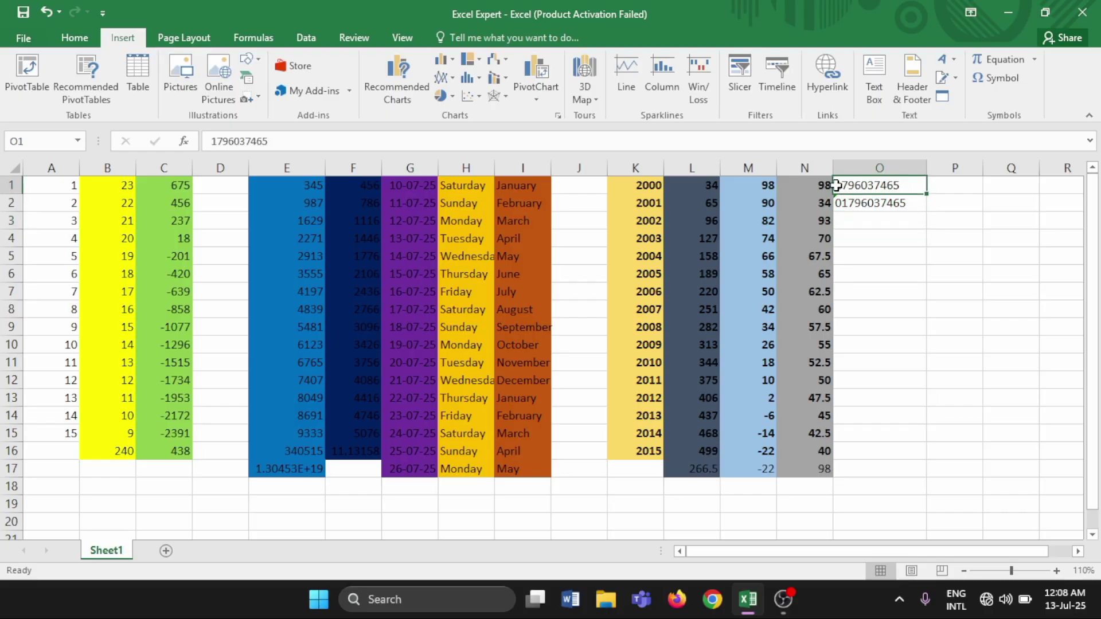
{"action": "double_click", "coordinate": [837, 185]}
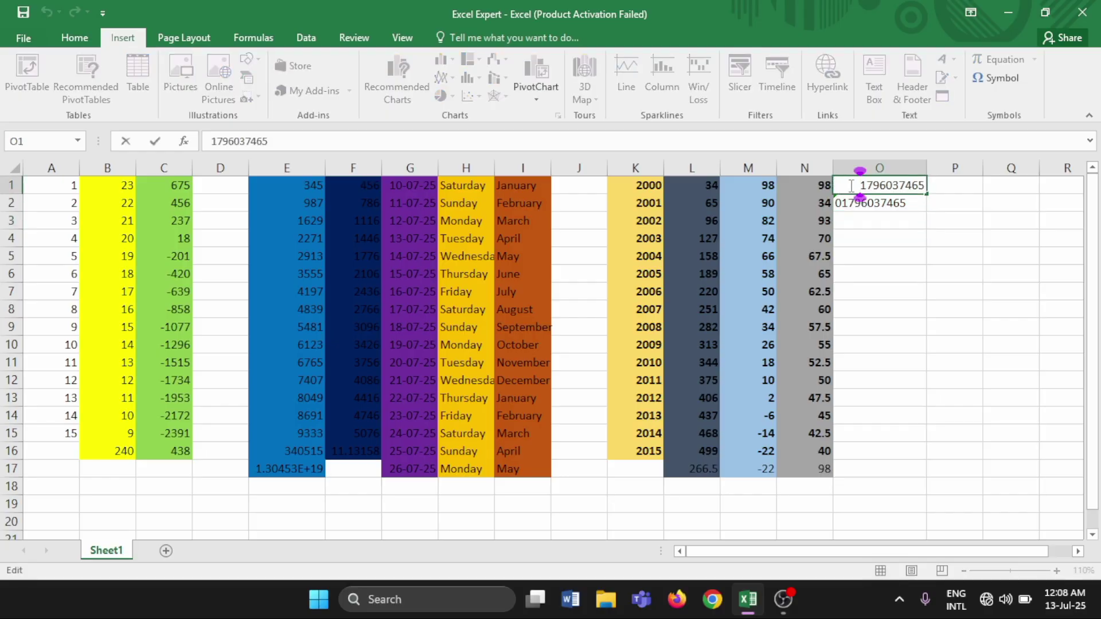
{"action": "type", "text": "0"}
{"action": "left_click", "coordinate": [861, 218]}
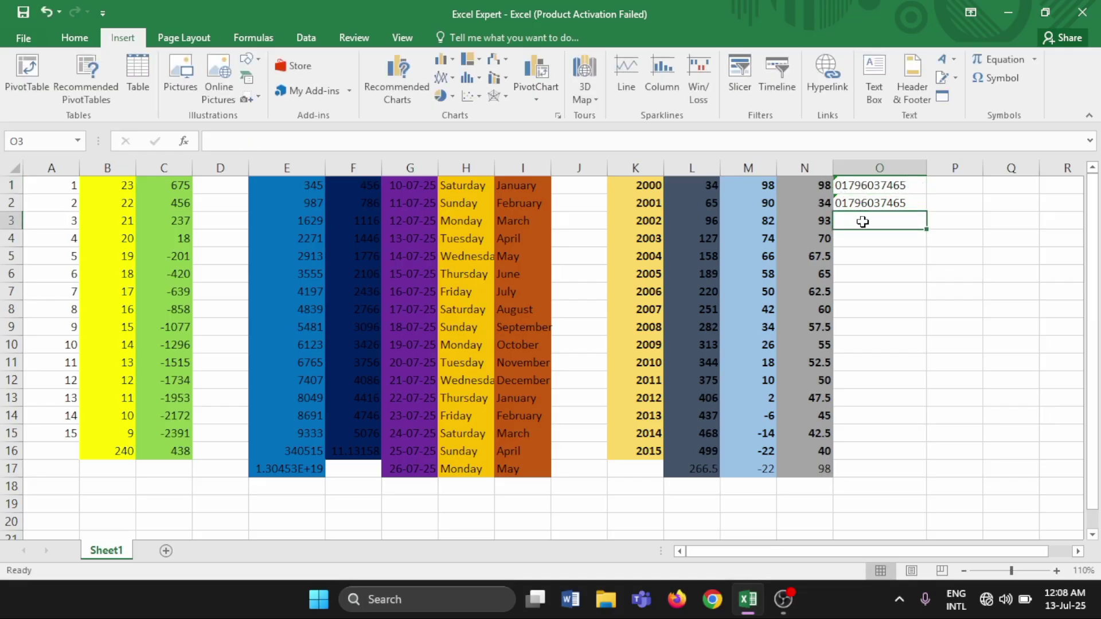
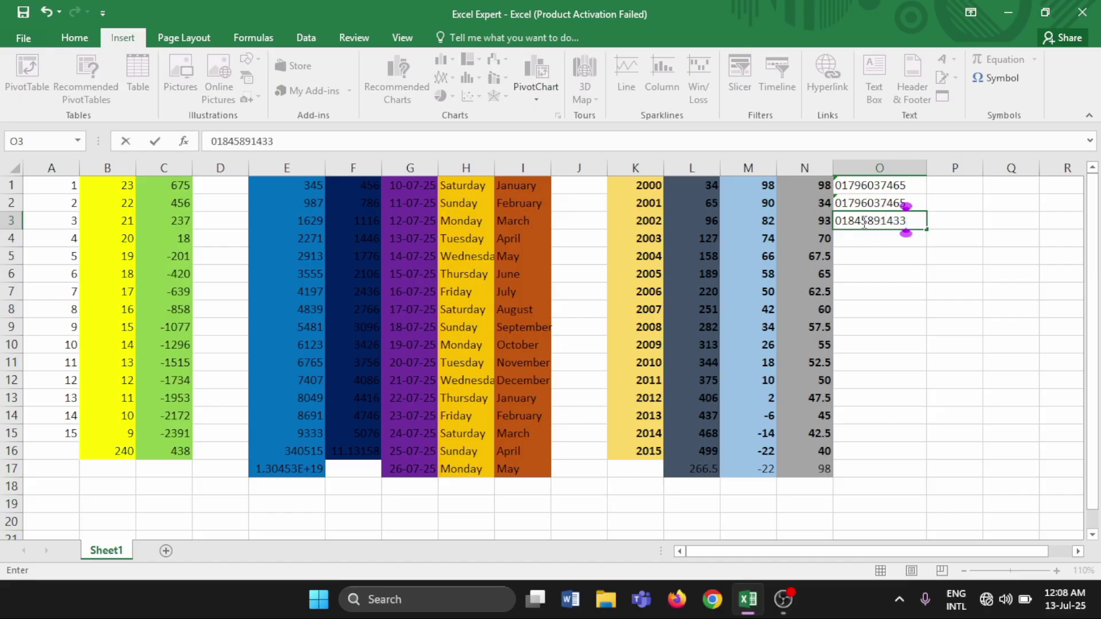
Type a second 11-digit phone number, starting with 0, into cell O3
{"action": "key", "text": "Return"}
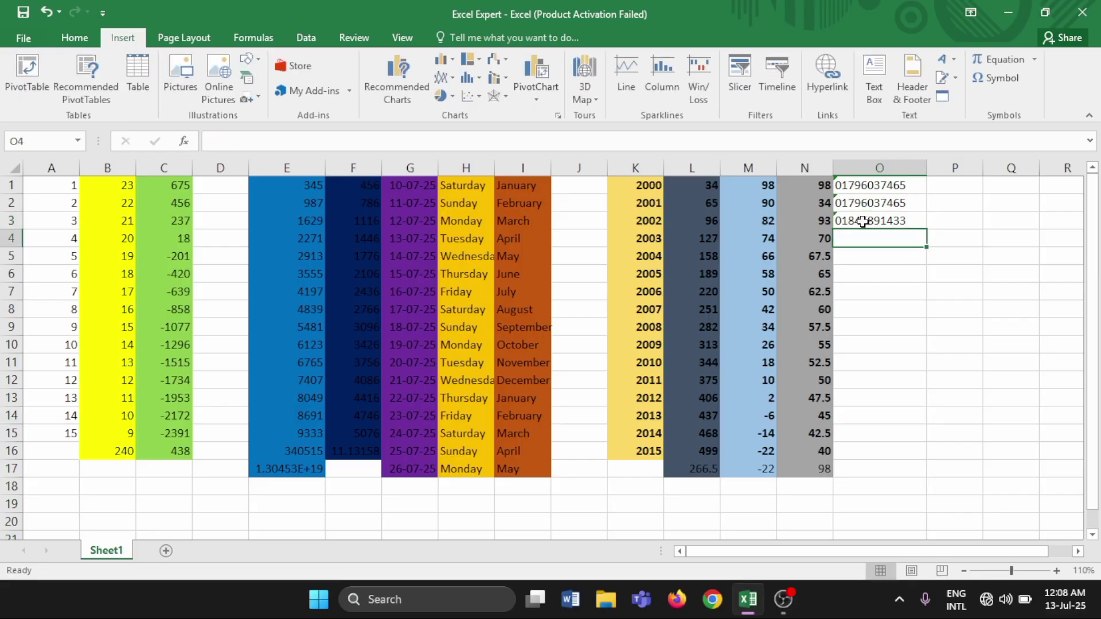
{"action": "left_click", "coordinate": [874, 256]}
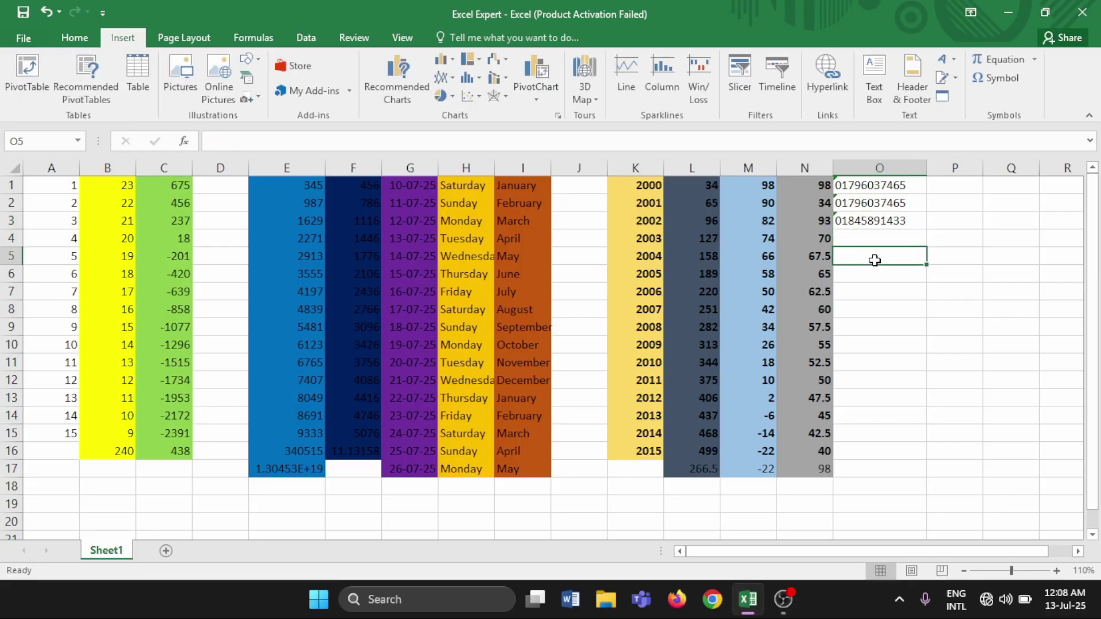
{"action": "left_click", "coordinate": [872, 243]}
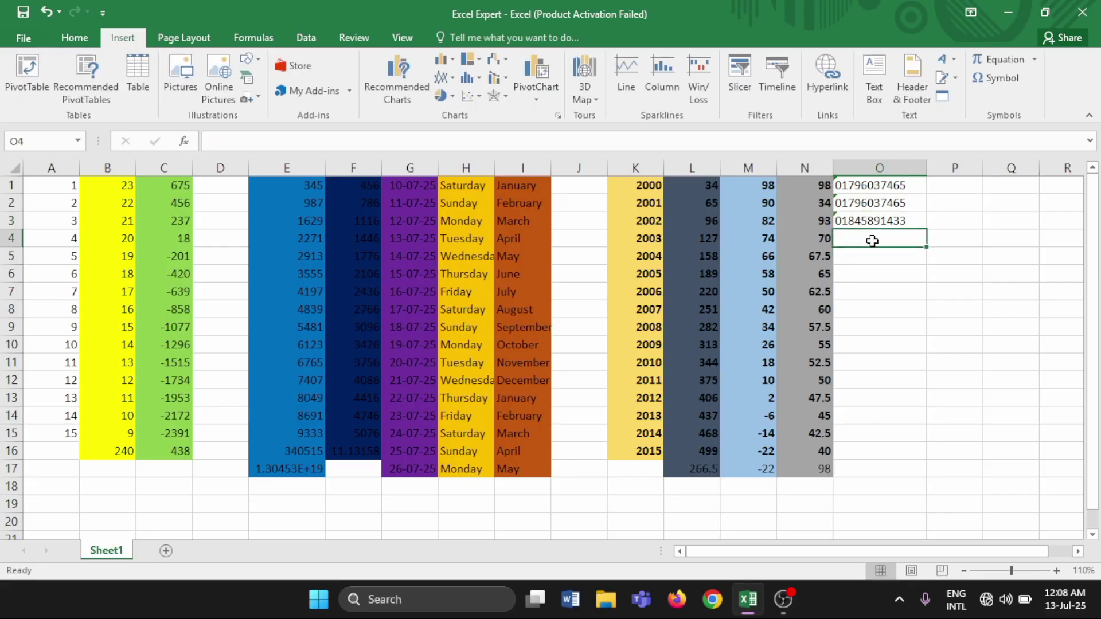
Select the three numbers in O1:O3 and fill them down column O to row 16
{"action": "left_click", "coordinate": [864, 184]}
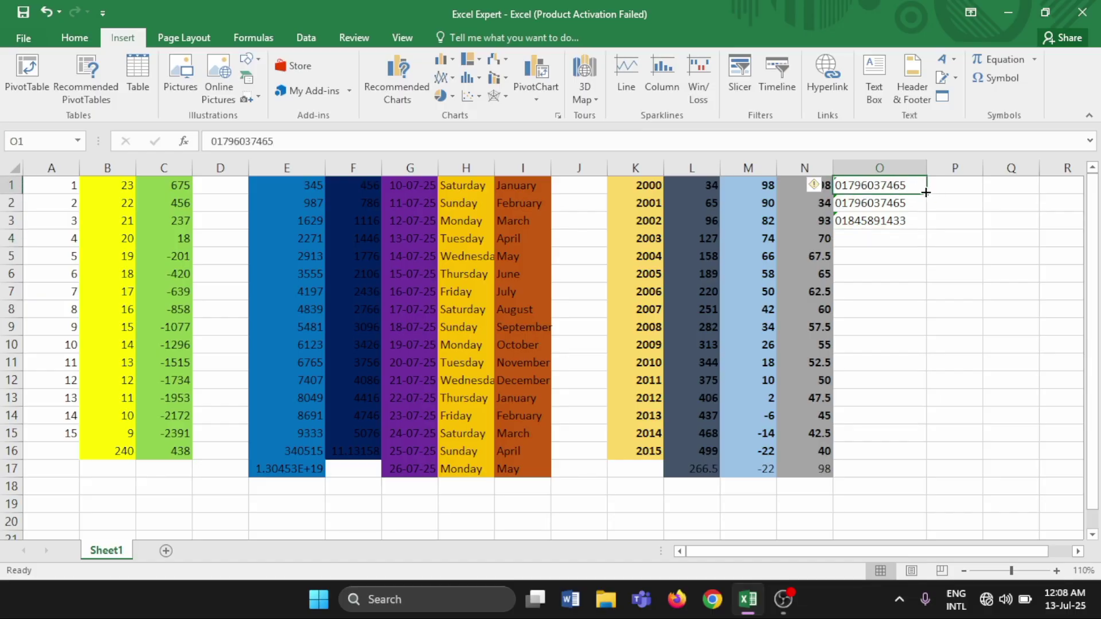
{"action": "left_click_drag", "start_coordinate": [878, 185], "coordinate": [881, 219]}
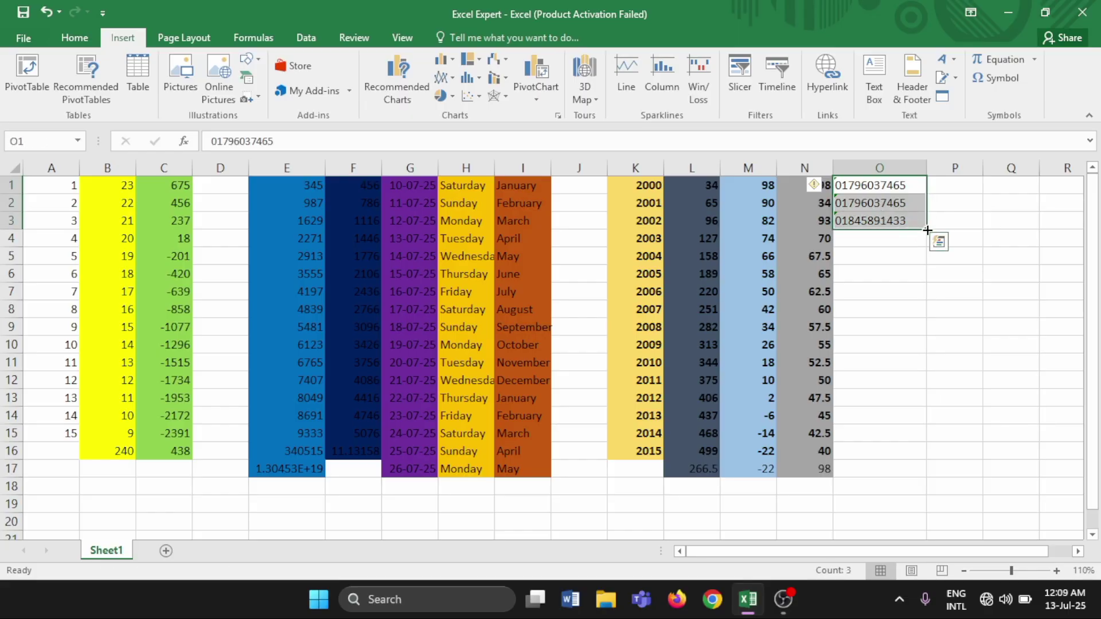
{"action": "left_click_drag", "start_coordinate": [927, 230], "coordinate": [925, 462]}
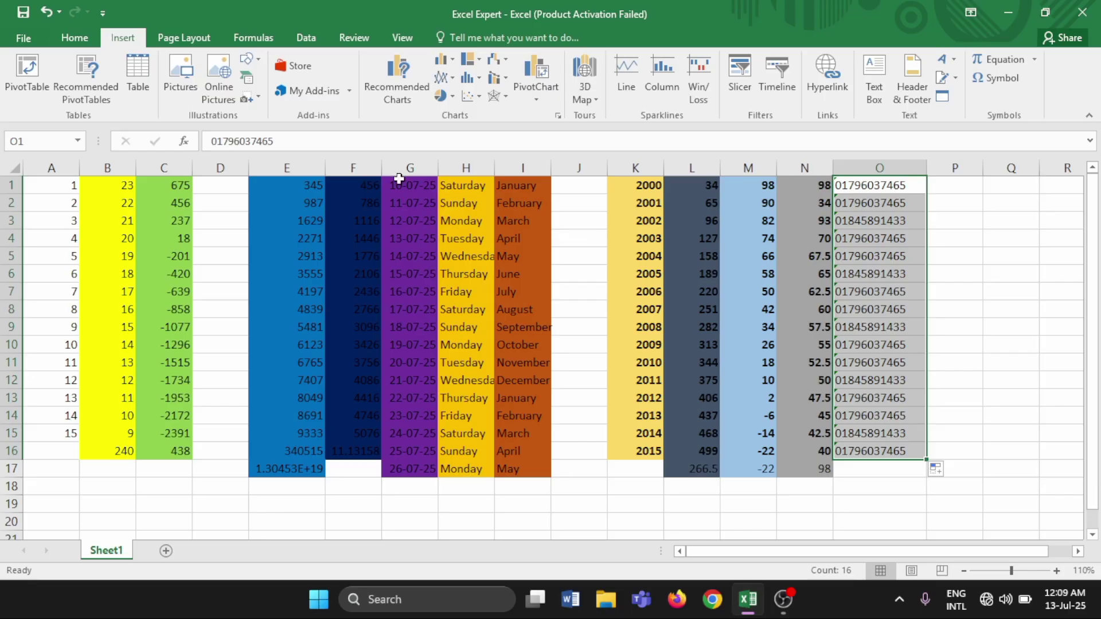
Make O1:O16 bold, italic and single-underlined with a Blue, Accent 5, Lighter 40% fill
{"action": "left_click", "coordinate": [62, 35]}
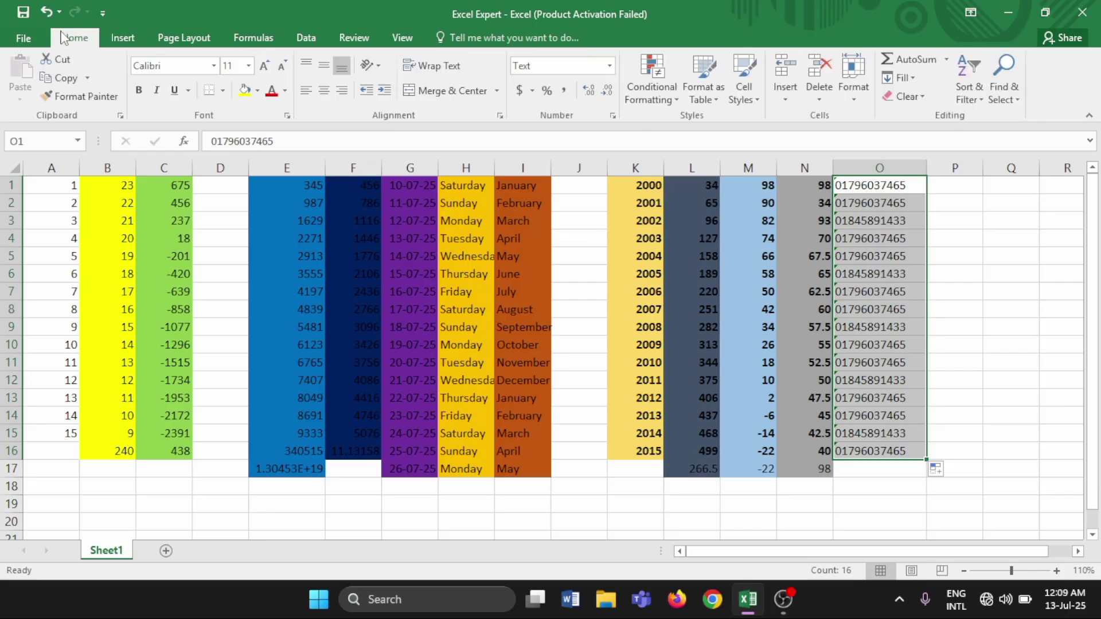
{"action": "left_click", "coordinate": [139, 92]}
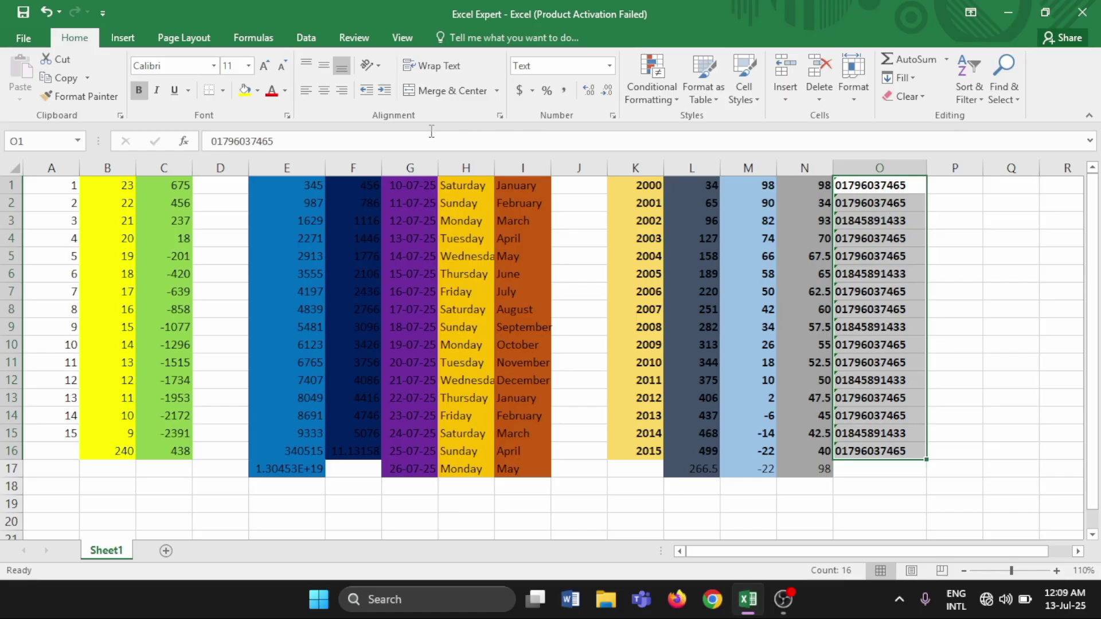
{"action": "left_click", "coordinate": [158, 95]}
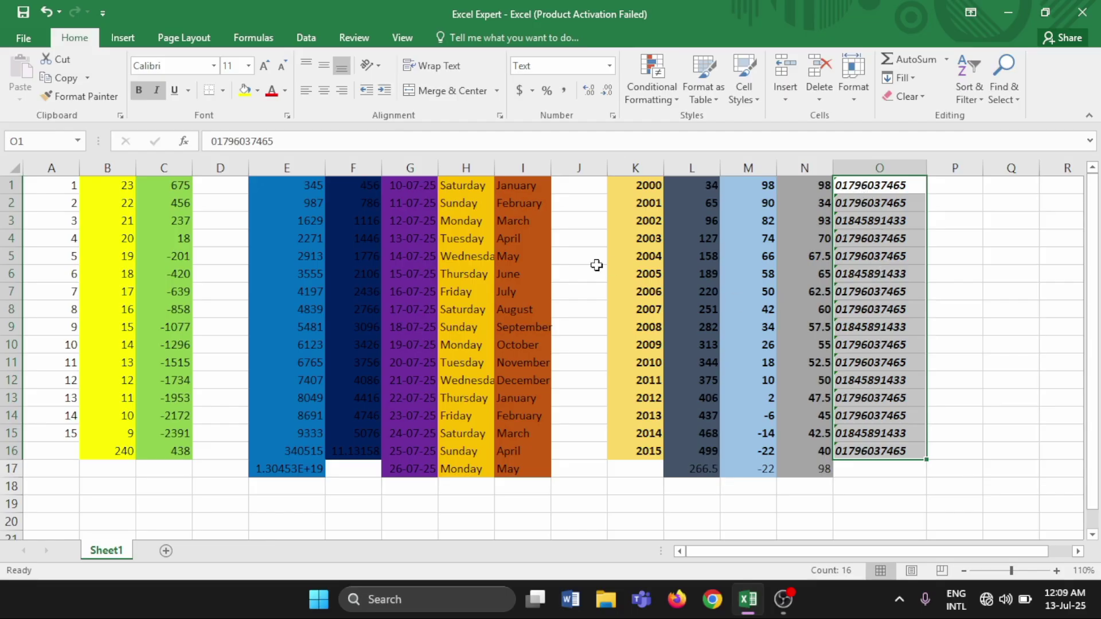
{"action": "left_click", "coordinate": [189, 95]}
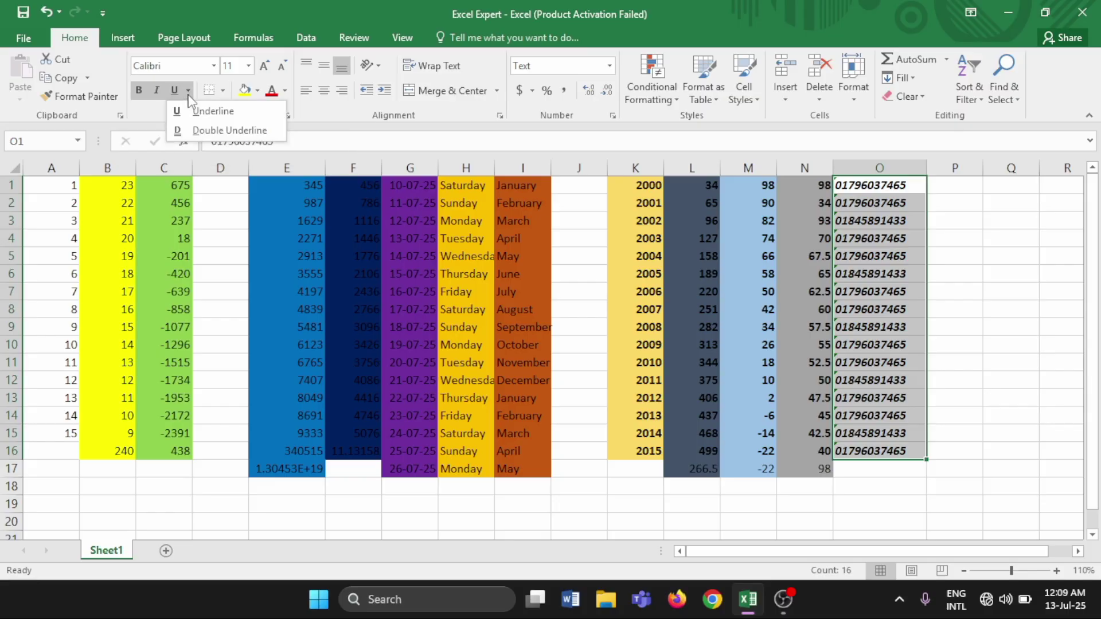
{"action": "left_click", "coordinate": [176, 112]}
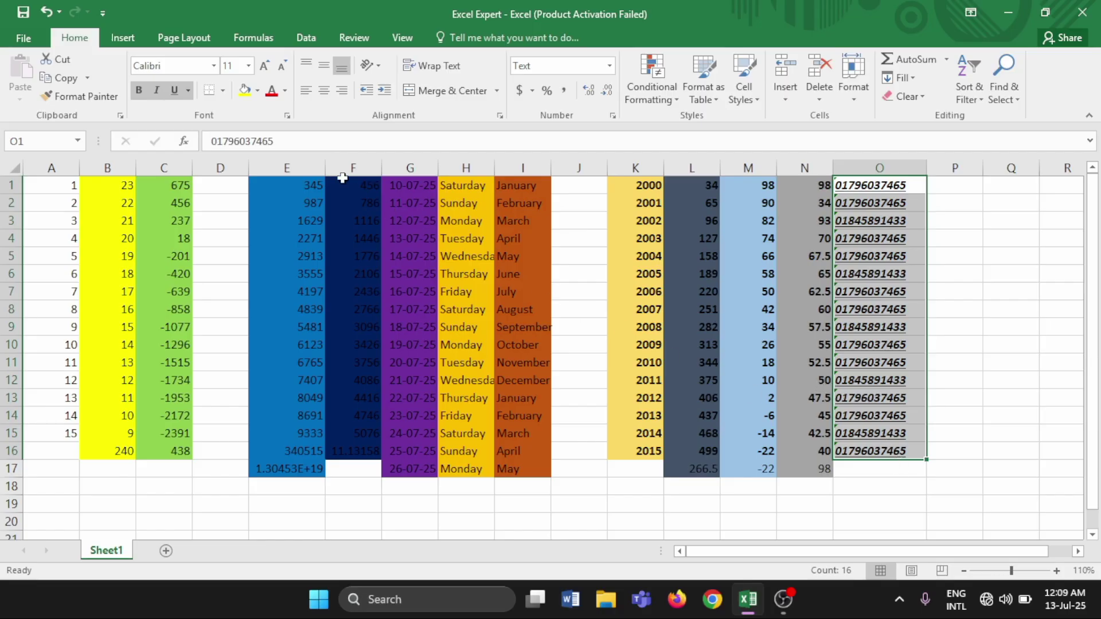
{"action": "left_click", "coordinate": [256, 91]}
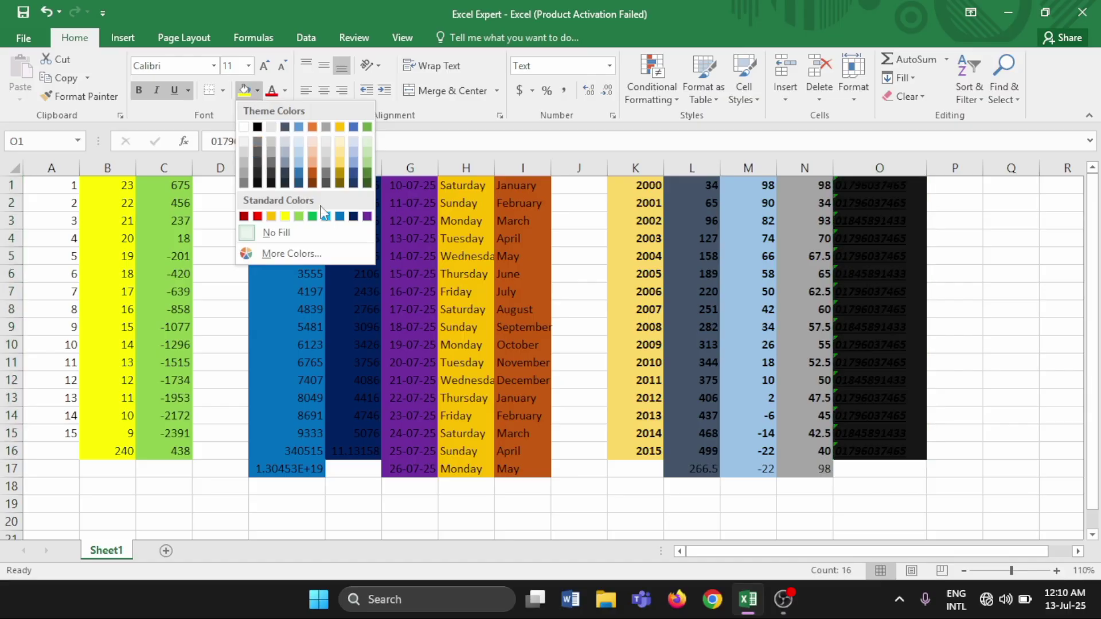
{"action": "left_click", "coordinate": [356, 163]}
Type 'Lavlu Tech Pro' into cell P1
{"action": "left_click", "coordinate": [891, 480]}
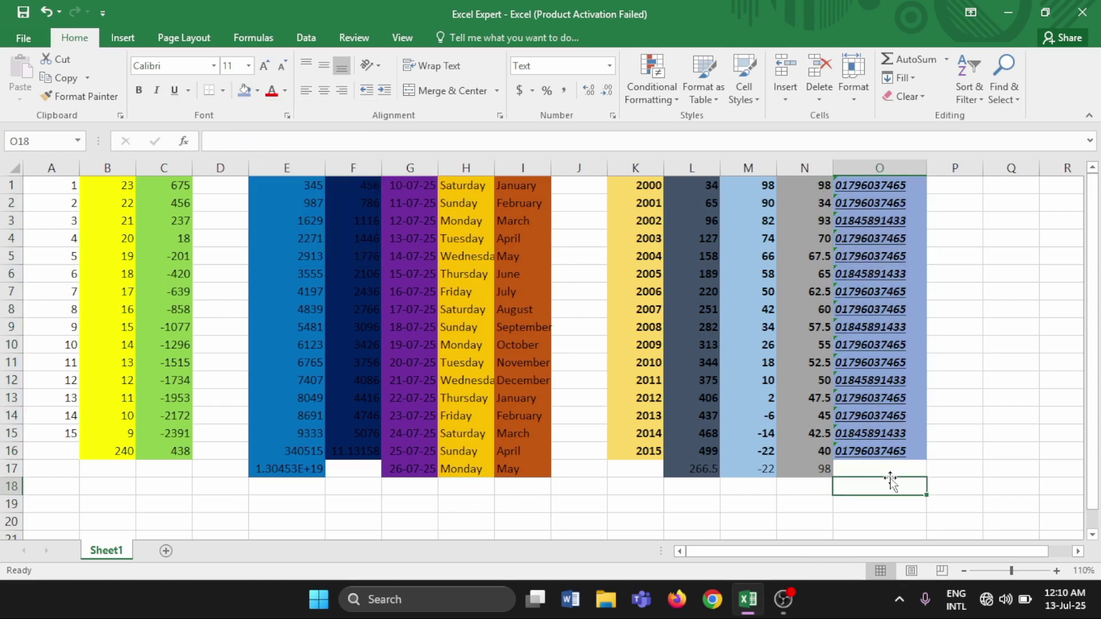
{"action": "left_click", "coordinate": [944, 450]}
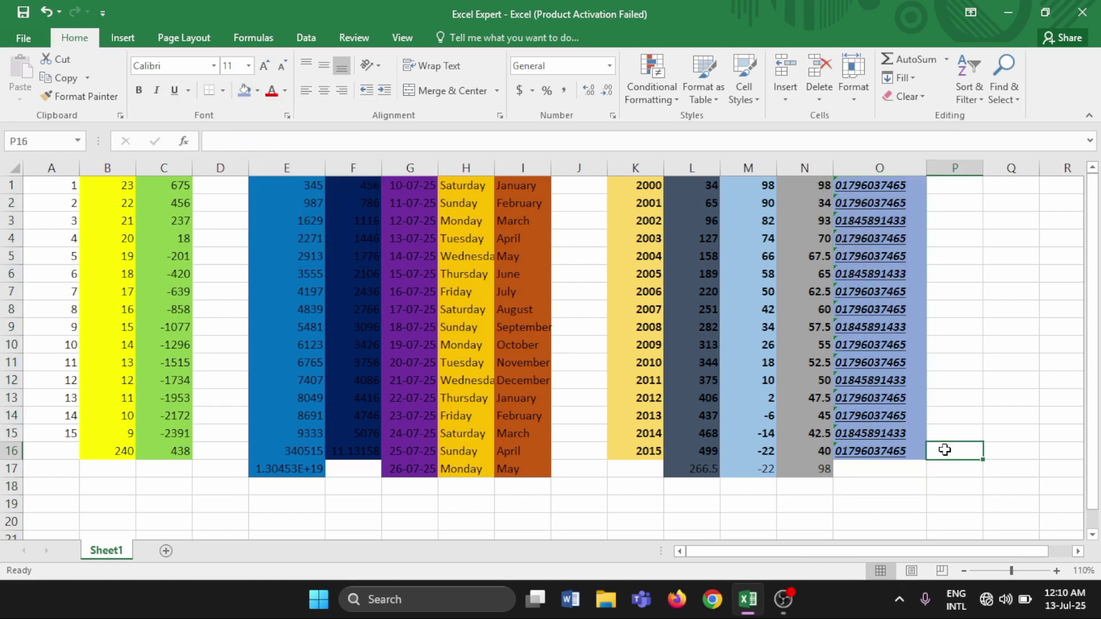
{"action": "left_click", "coordinate": [939, 184]}
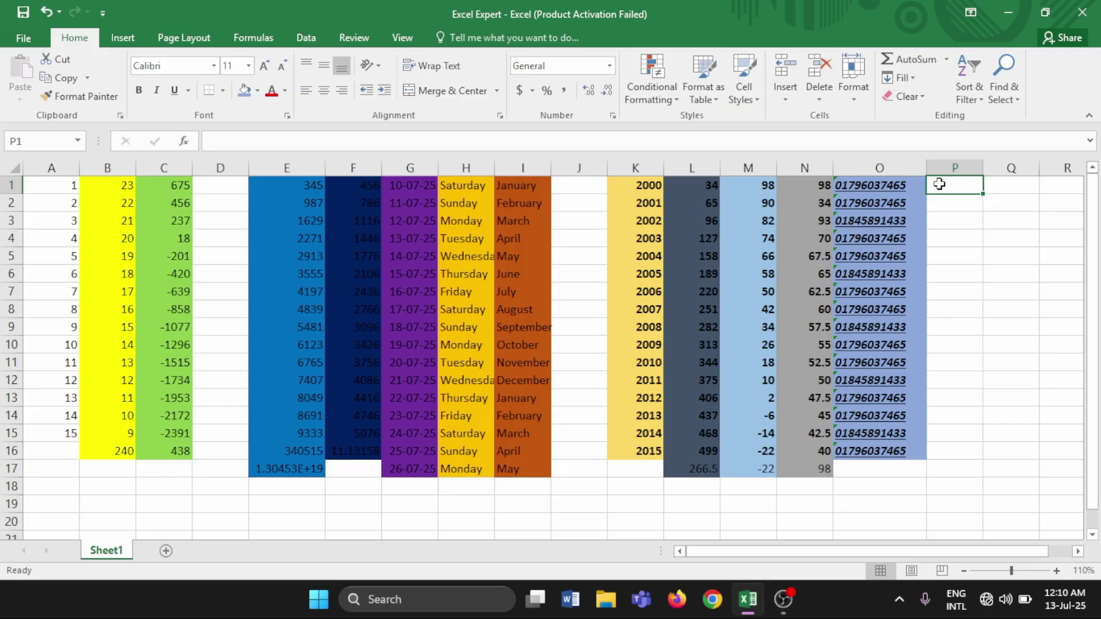
{"action": "type", "text": "Lav"}
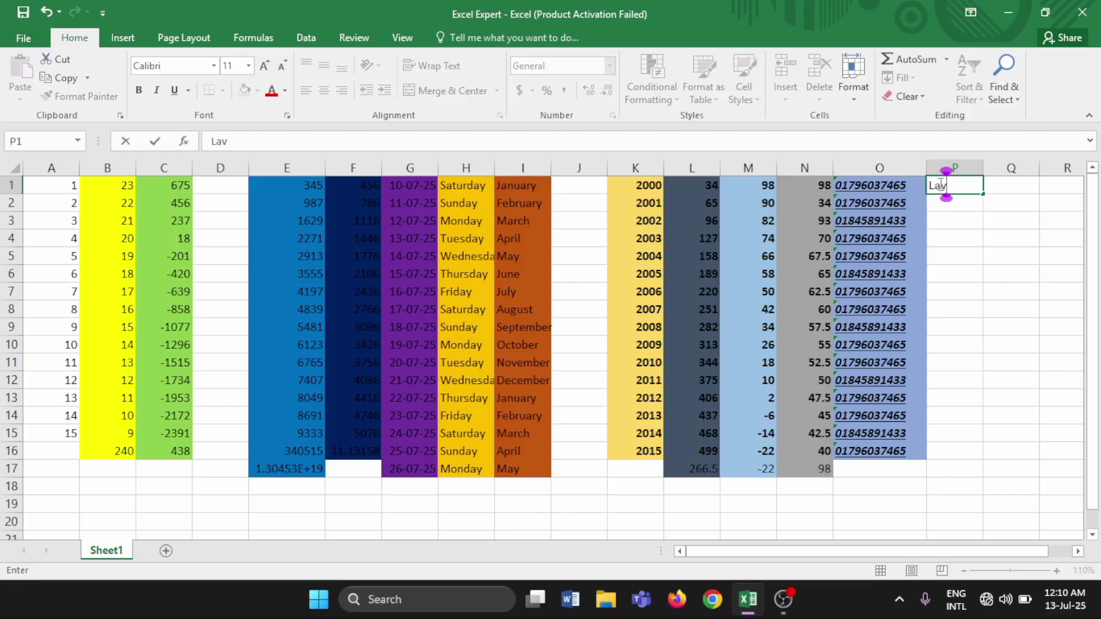
{"action": "type", "text": "lu Tec"}
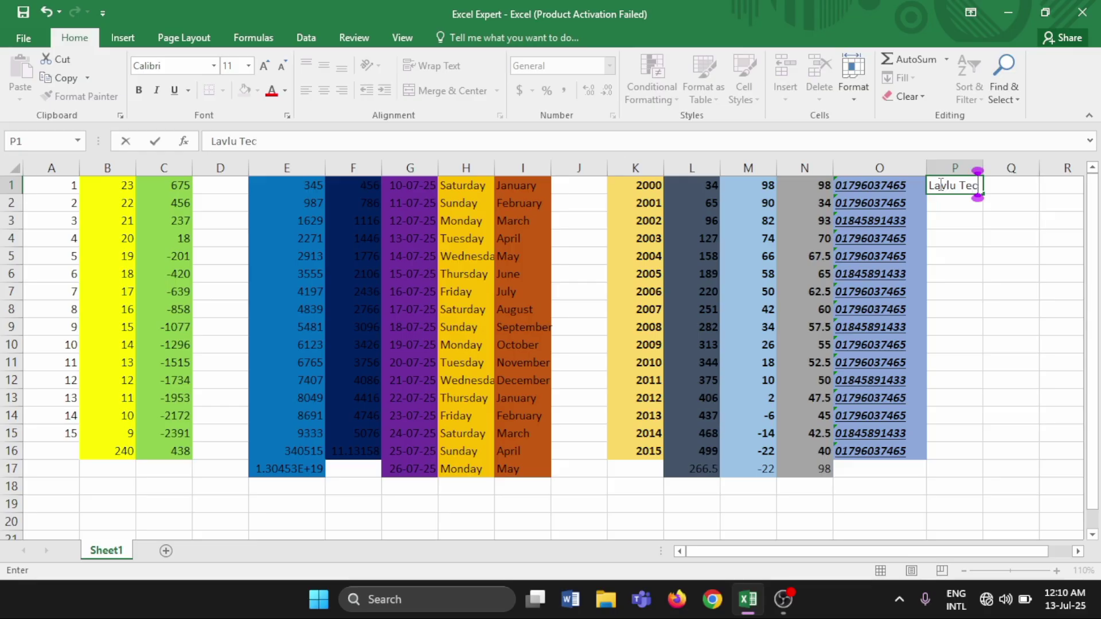
{"action": "type", "text": "h Pro"}
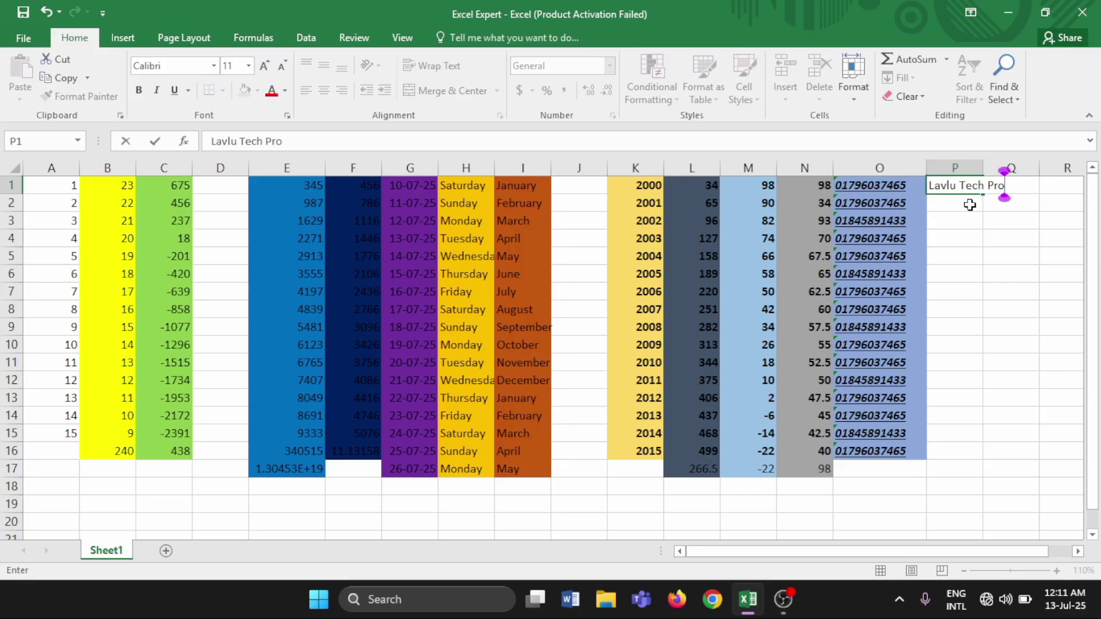
{"action": "left_click", "coordinate": [969, 205]}
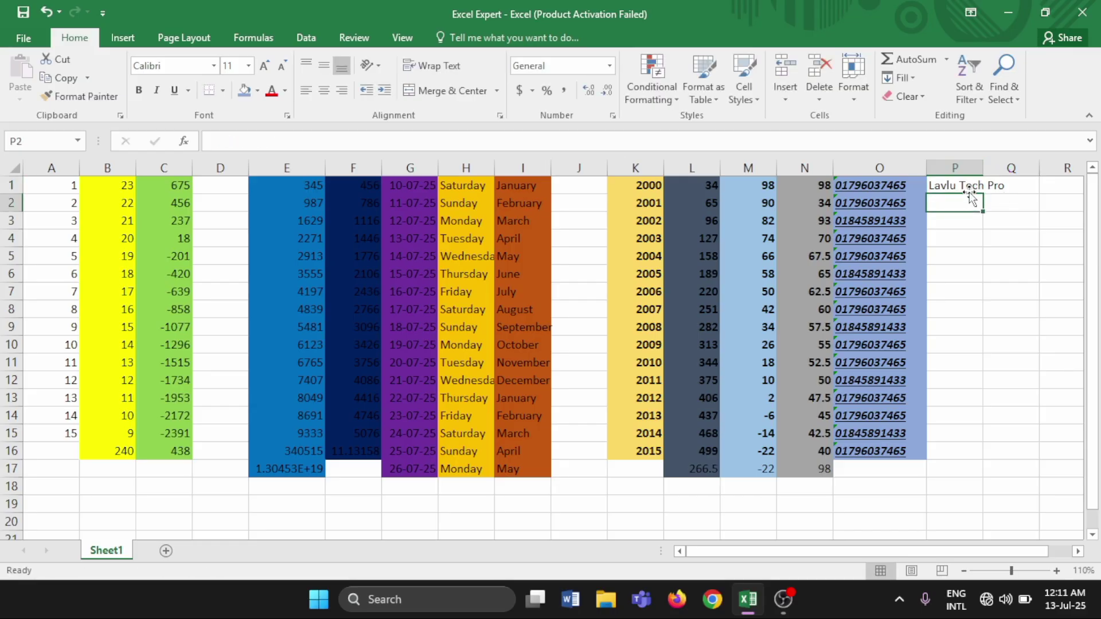
{"action": "left_click", "coordinate": [968, 188]}
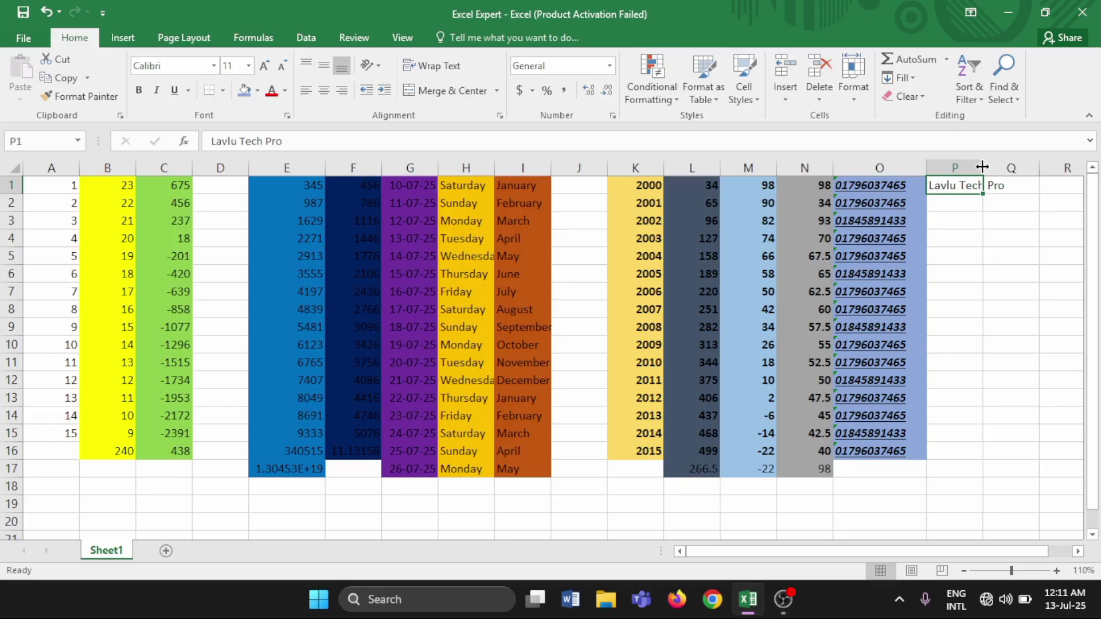
Widen column P to about 86 pixels so the label fits inside P1
{"action": "left_click_drag", "start_coordinate": [983, 166], "coordinate": [1008, 166]}
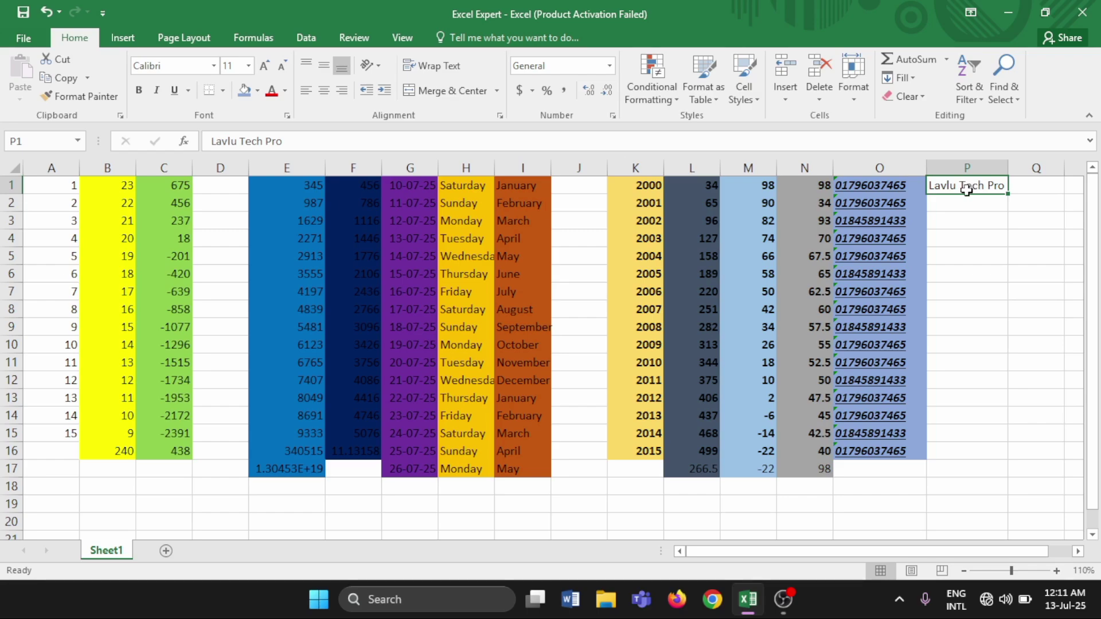
{"action": "left_click", "coordinate": [941, 197]}
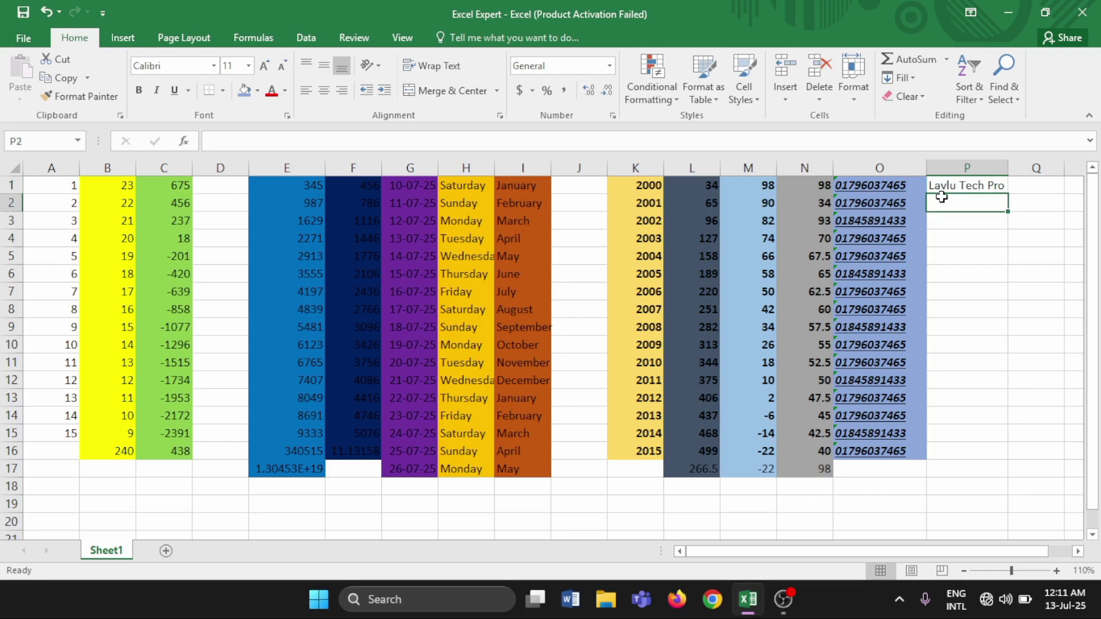
{"action": "left_click", "coordinate": [935, 187]}
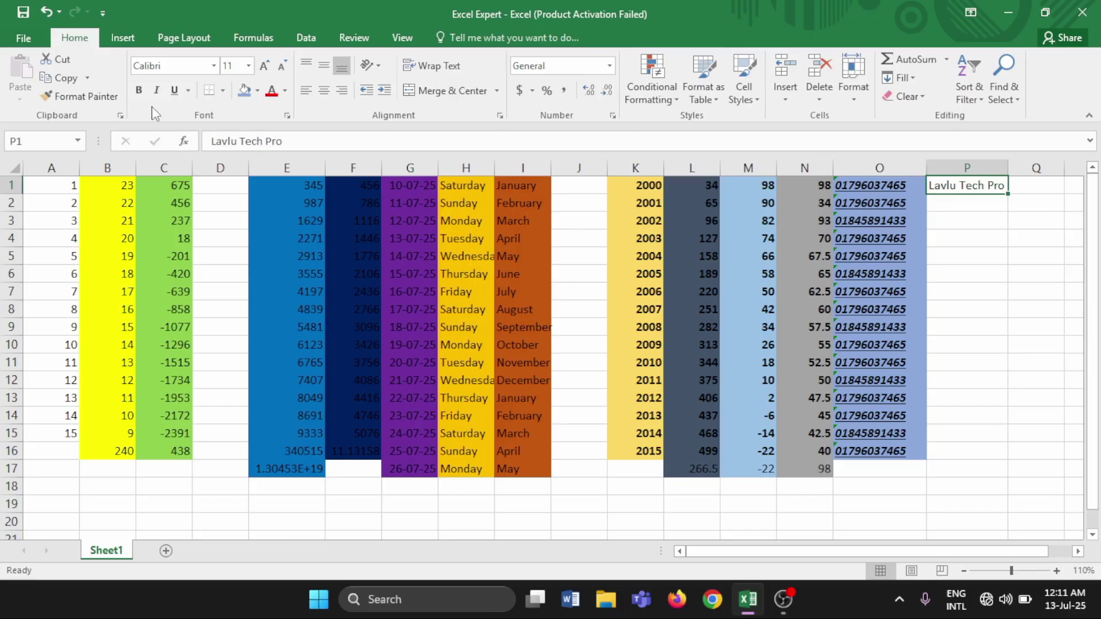
Make the P1 label bold, italic and underlined, widening column P slightly more
{"action": "left_click", "coordinate": [138, 92]}
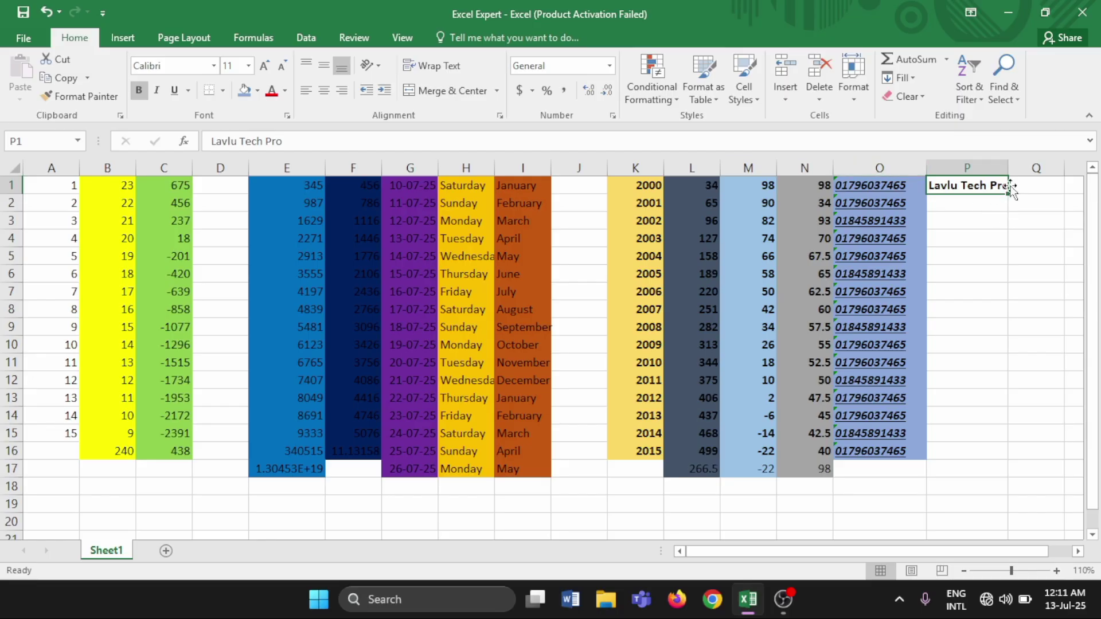
{"action": "left_click_drag", "start_coordinate": [1008, 166], "coordinate": [1015, 166]}
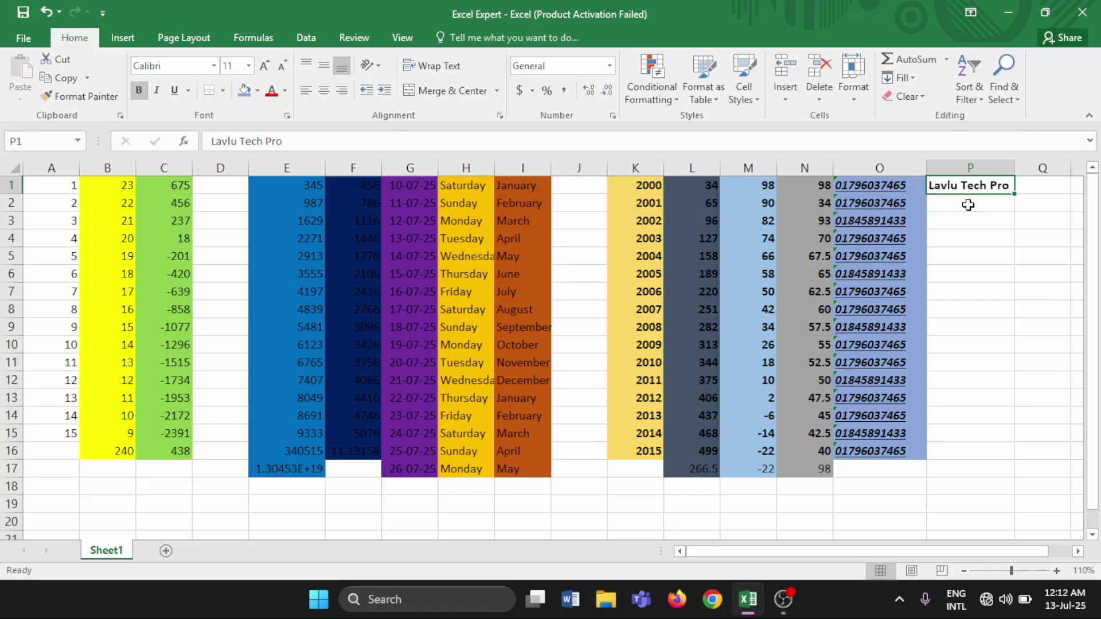
{"action": "left_click", "coordinate": [157, 91]}
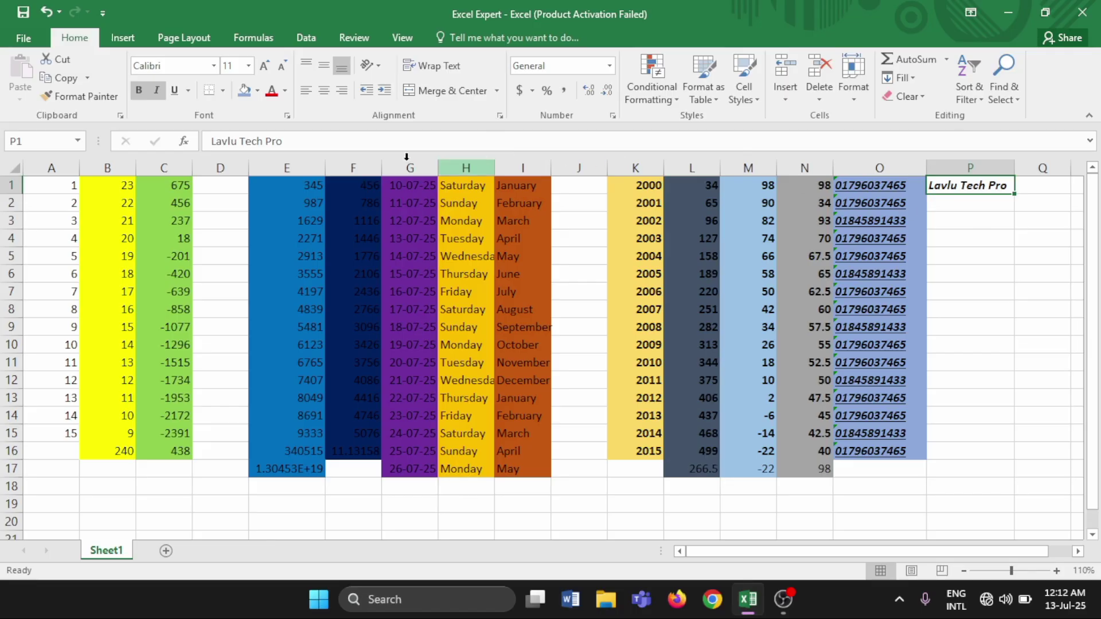
{"action": "left_click", "coordinate": [175, 92]}
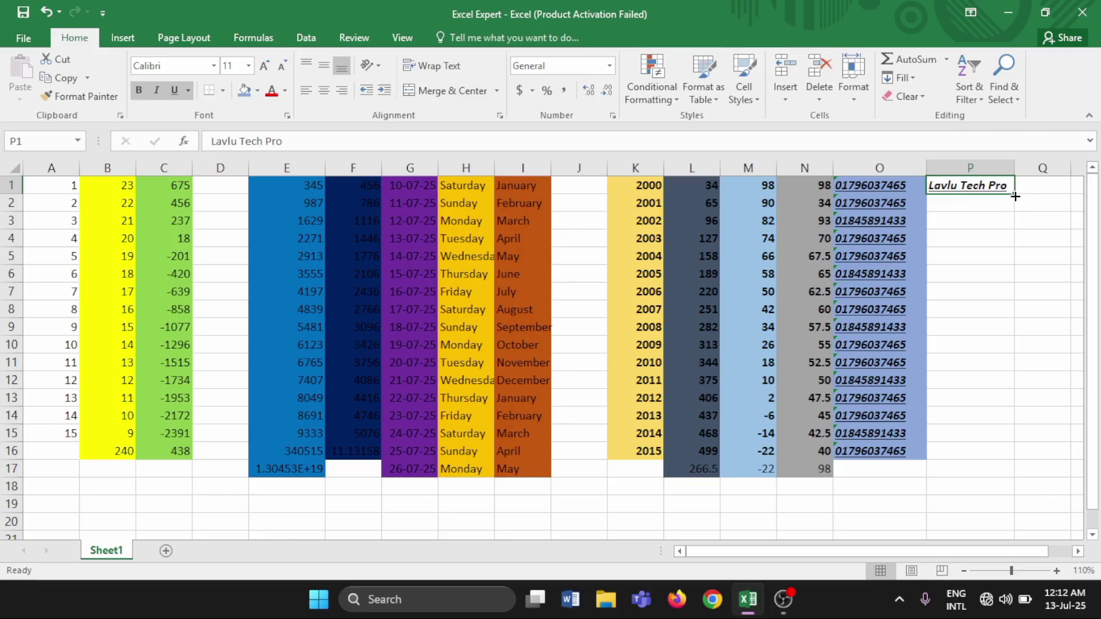
Fill the formatted P1 label down to P17 and bring up the border and fill color choices
{"action": "left_click_drag", "start_coordinate": [1015, 195], "coordinate": [1026, 474]}
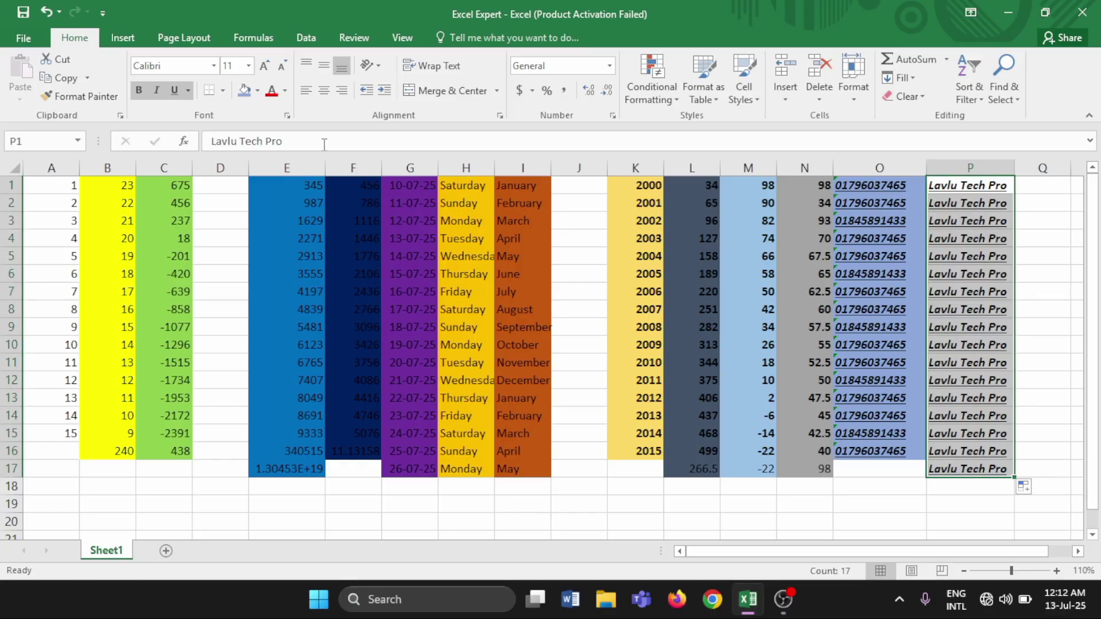
{"action": "left_click", "coordinate": [222, 90]}
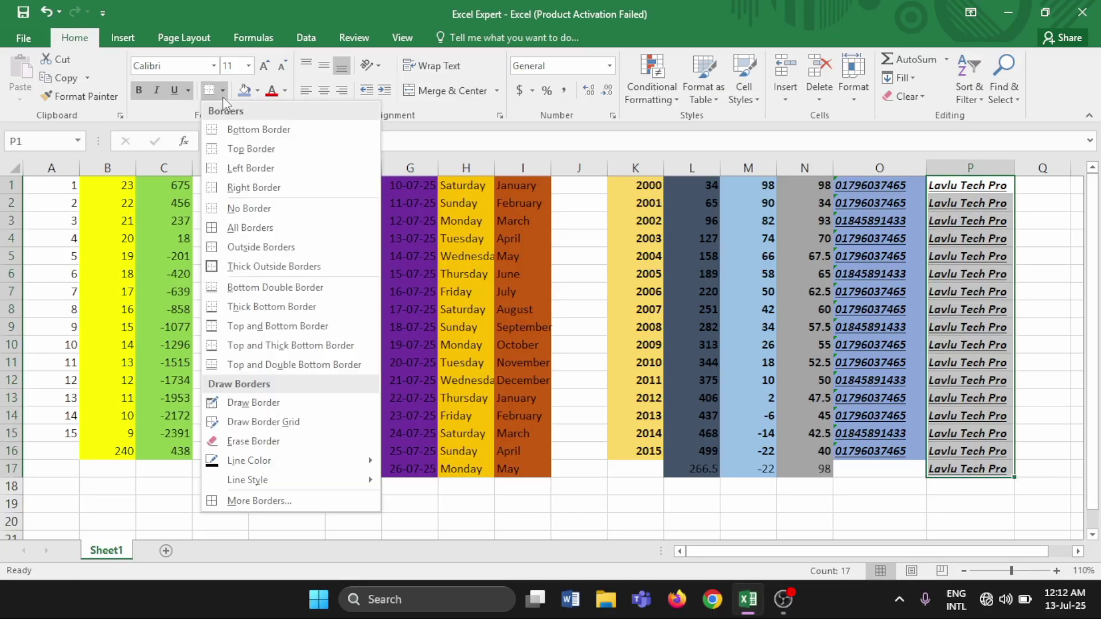
{"action": "left_click", "coordinate": [258, 92]}
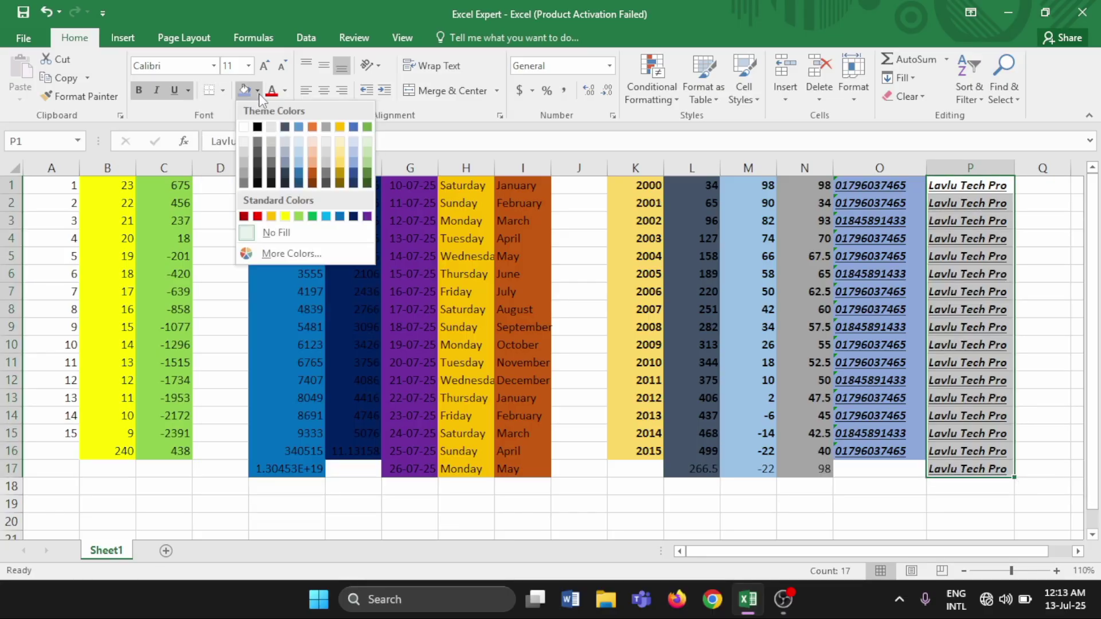